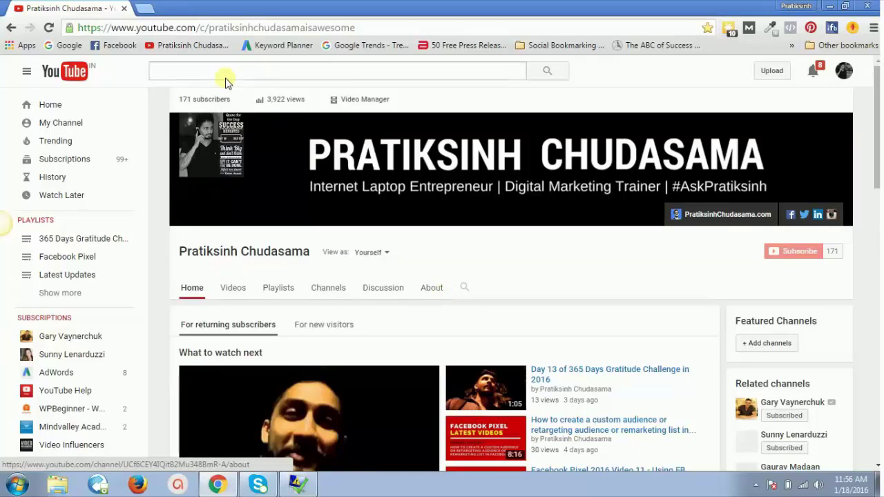
Step: Load godaddy.com in a new tab, reaching the signed-in GoDaddy India homepage
left_click(142, 8)
type("g")
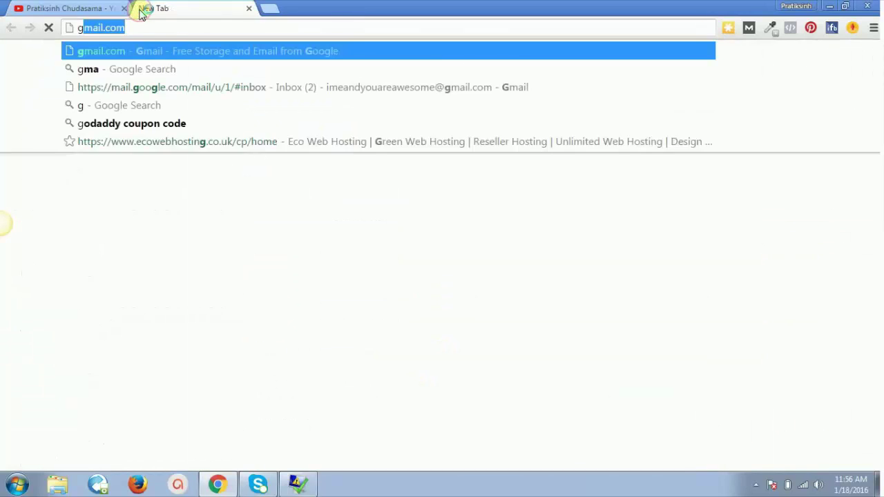
type("odaddy.com")
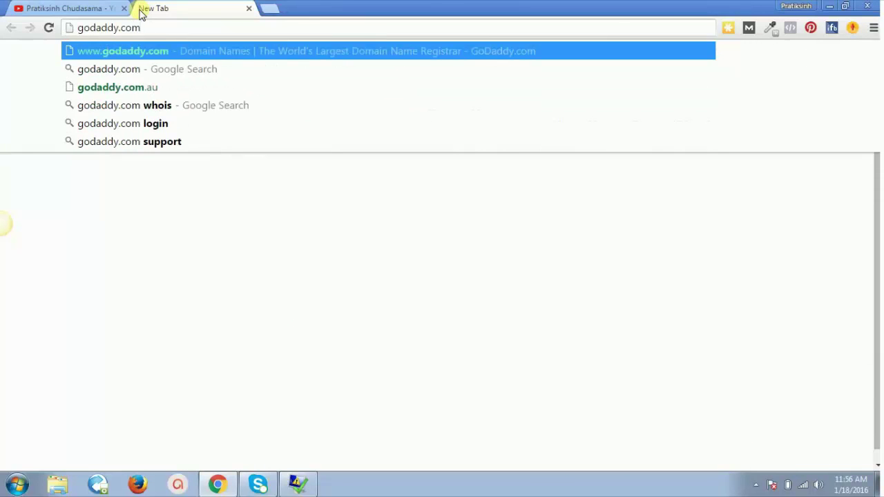
key("Return")
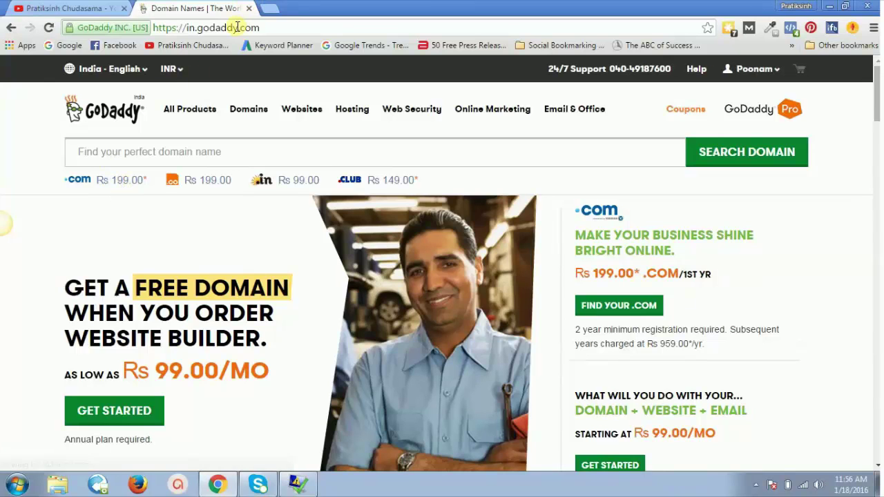
Step: Search Google for 'godaddy coupon code' in another new tab
left_click(270, 8)
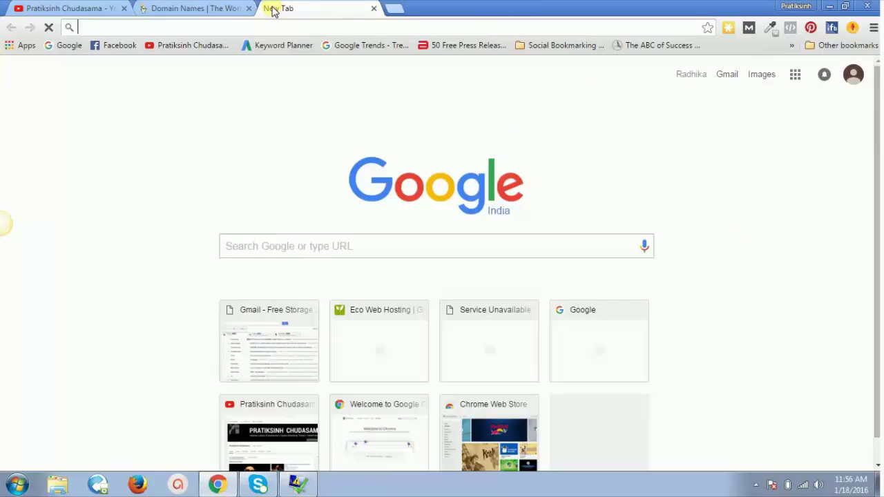
type("godaddy oup")
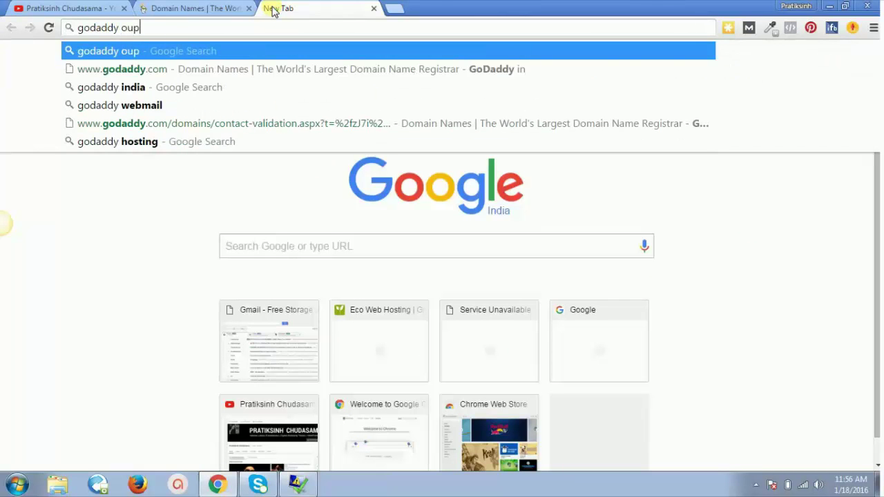
type("n")
key("BackSpace")
key("BackSpace")
key("BackSpace")
key("BackSpace")
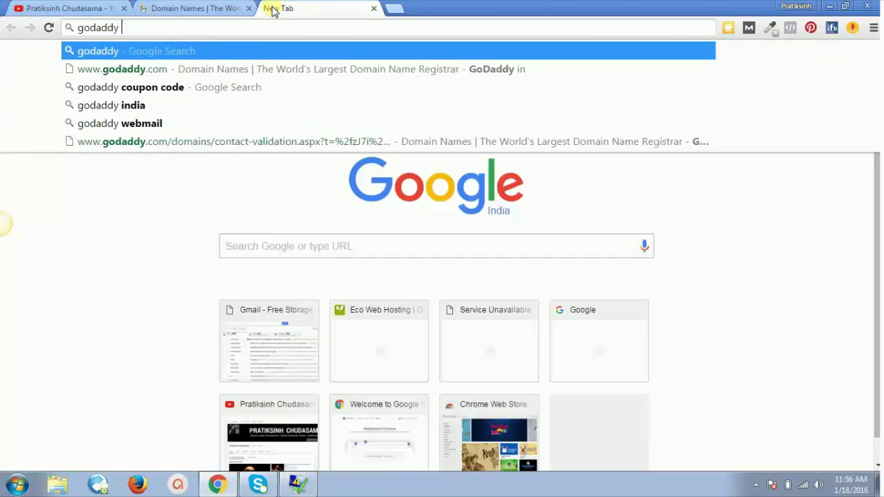
type("coupon cod")
key("Return")
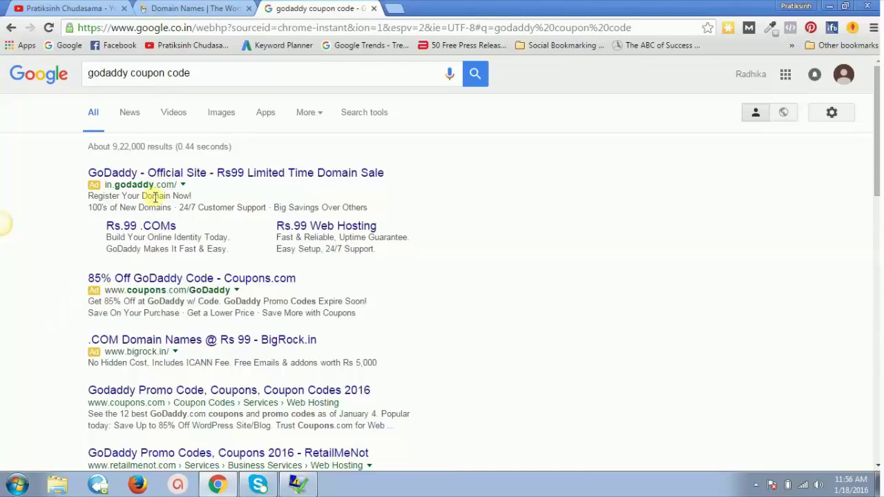
Step: Replace the Google query with 'register a domain godaddy' and run the search
triple_click(192, 76)
type("r")
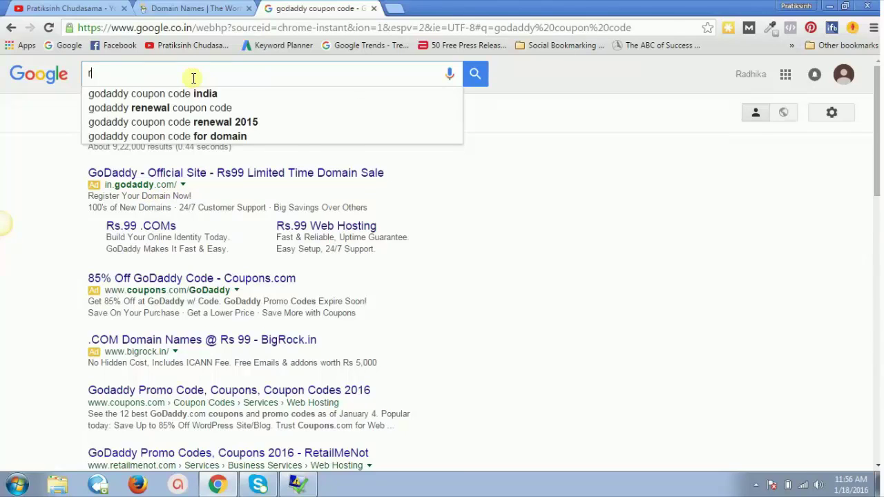
type("egister a domai")
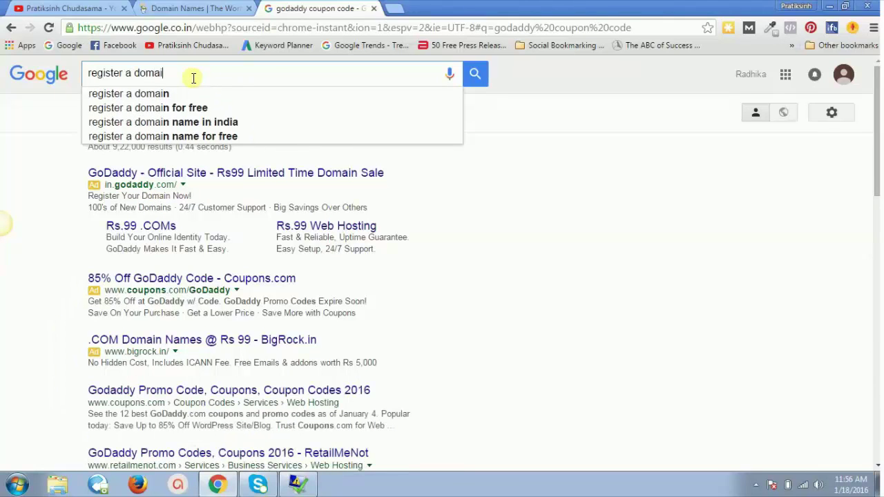
type("n godaddy")
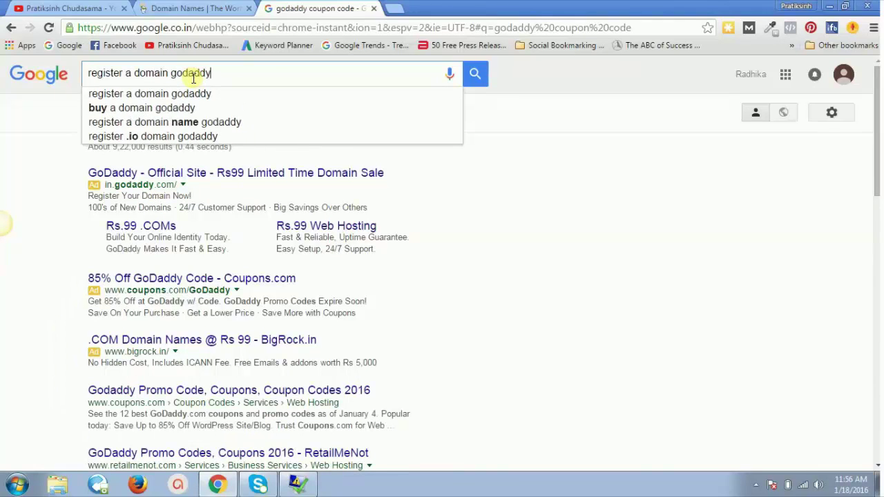
key("Return")
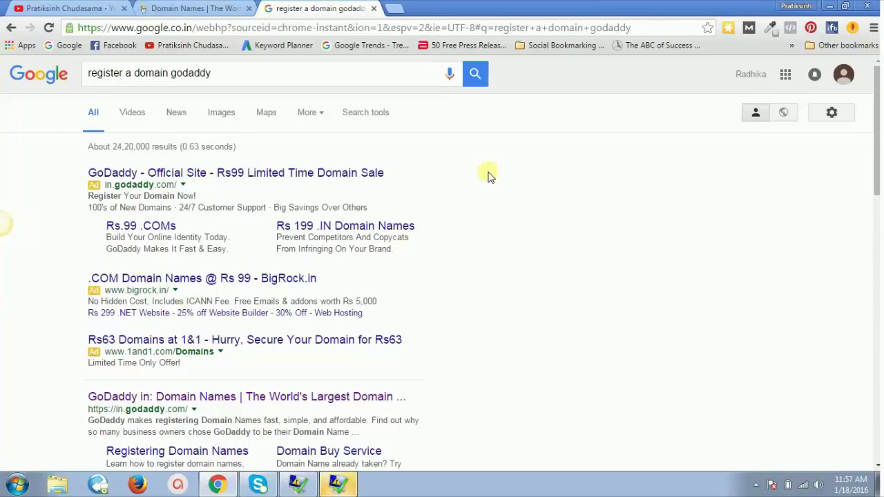
Step: Follow GoDaddy's Rs99 sale ad and search for thisisthetestdomainforme.com
left_click(241, 174)
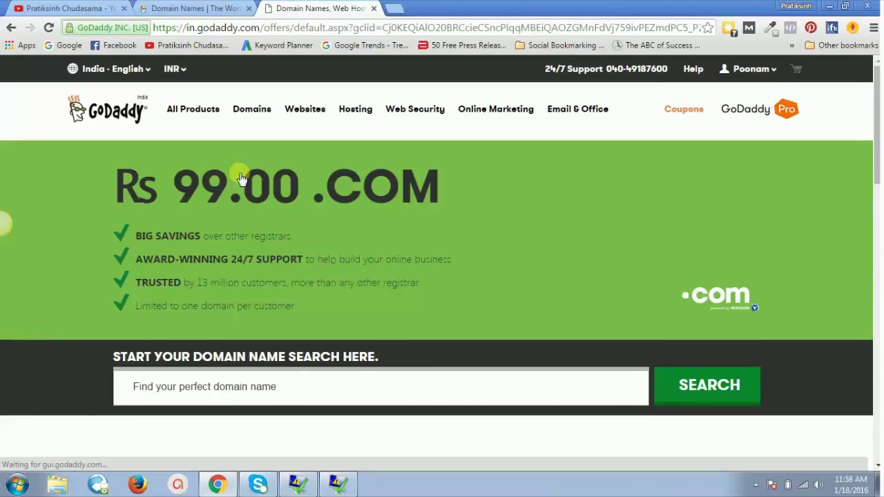
left_click(221, 400)
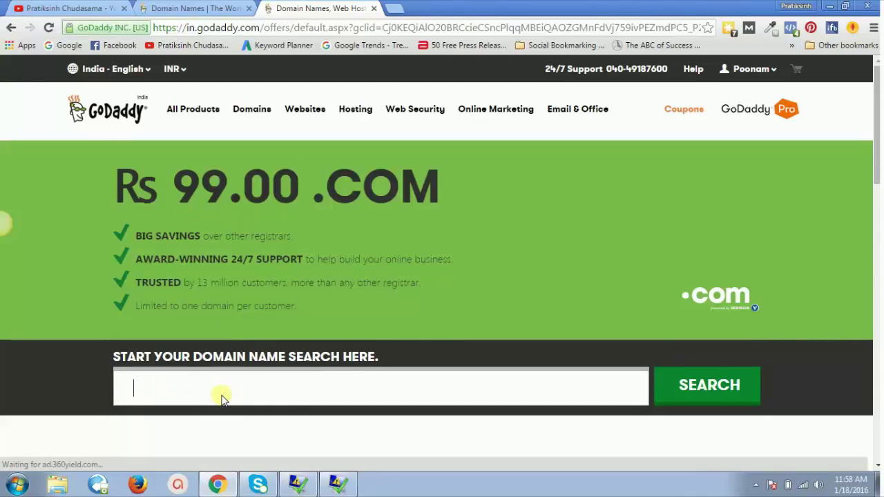
type("hi")
key("BackSpace")
key("BackSpace")
type("t")
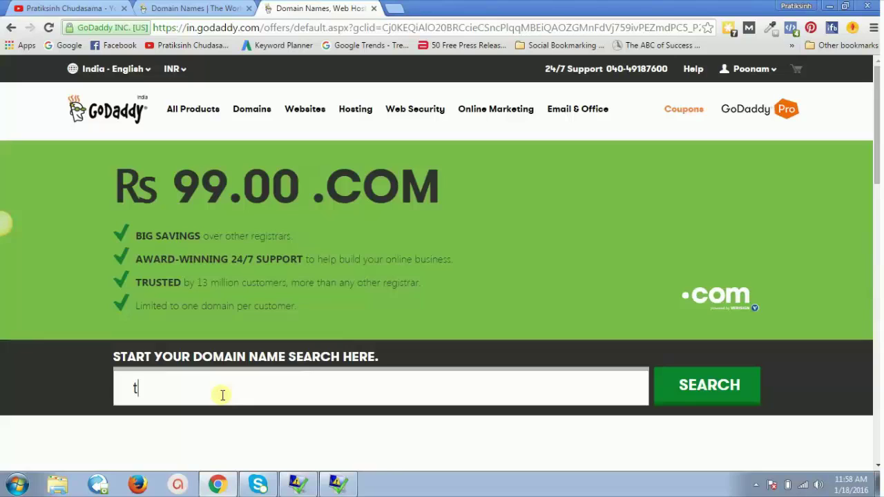
type("hisis")
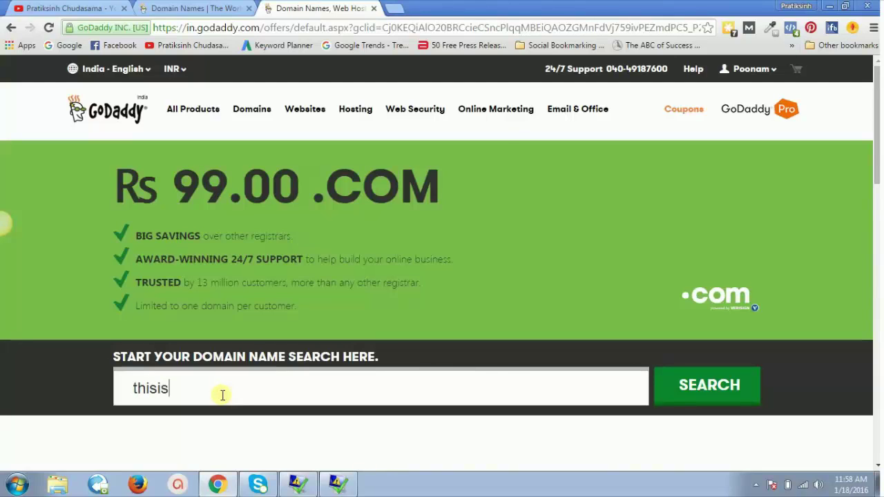
type("thetestd")
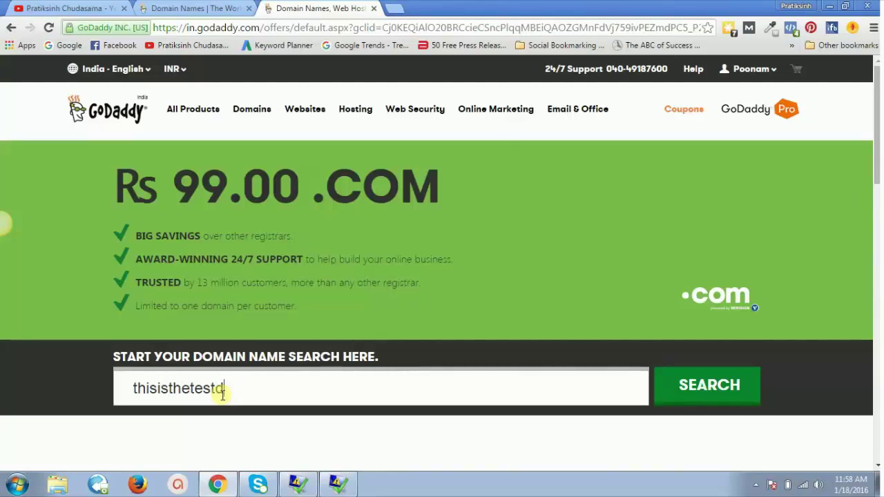
type("omain.com")
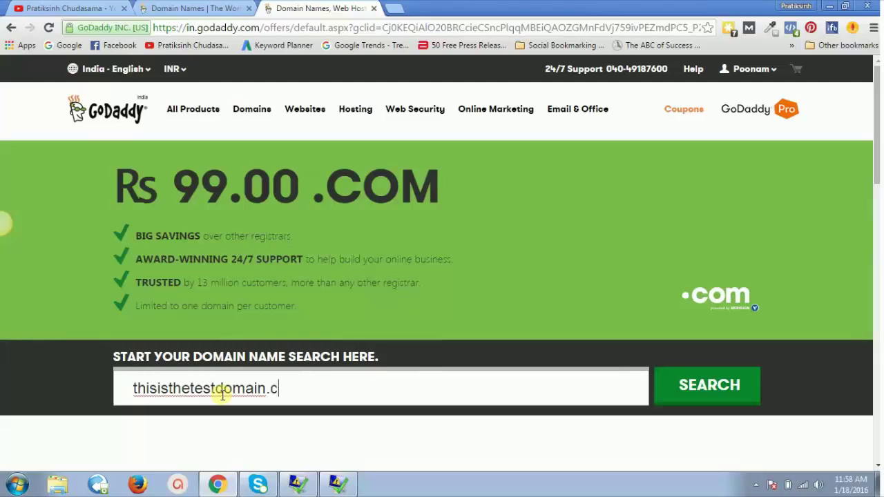
key("BackSpace")
key("BackSpace")
key("BackSpace")
type("forme.com")
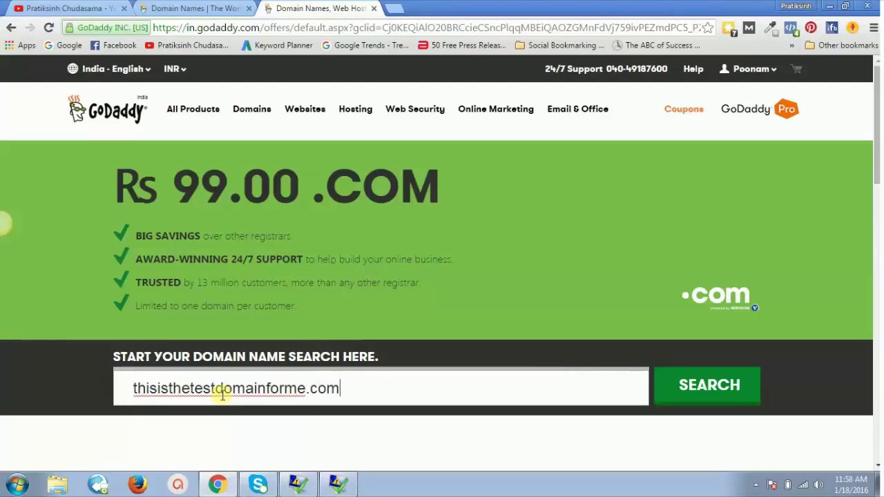
key("Return")
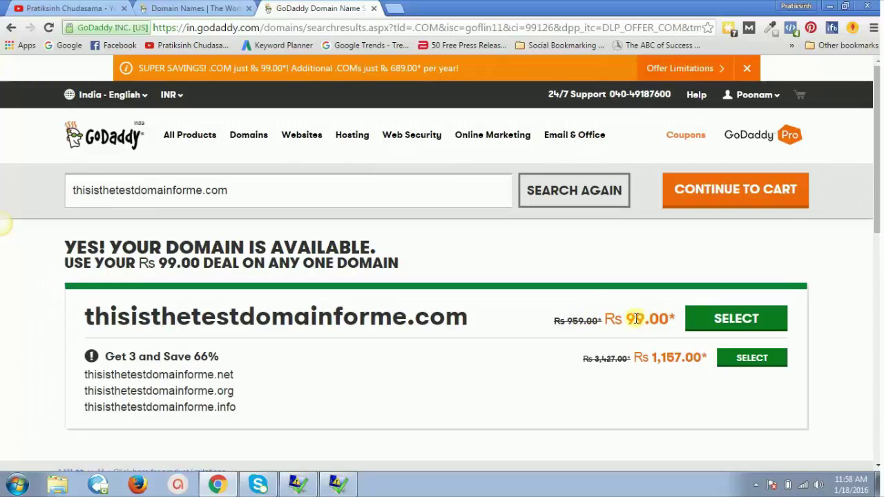
Step: Select thisisthetestdomainforme.com at Rs 99.00 and continue to the cart
left_click(718, 326)
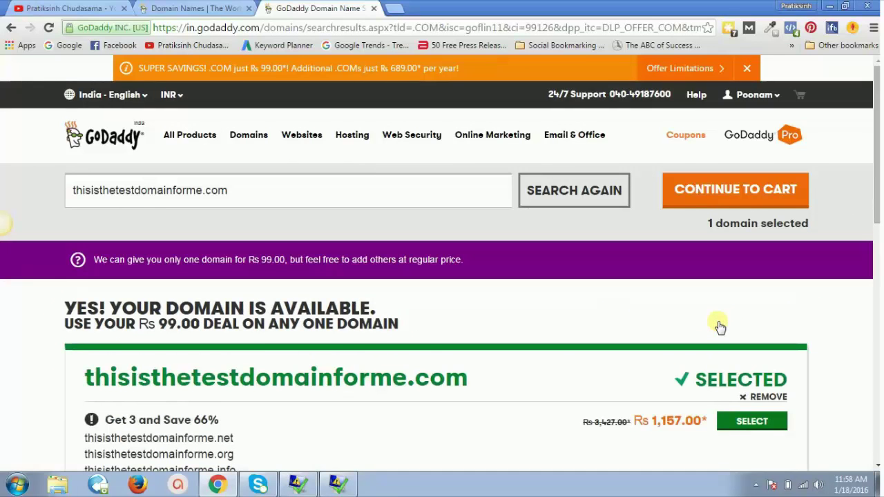
left_click(721, 197)
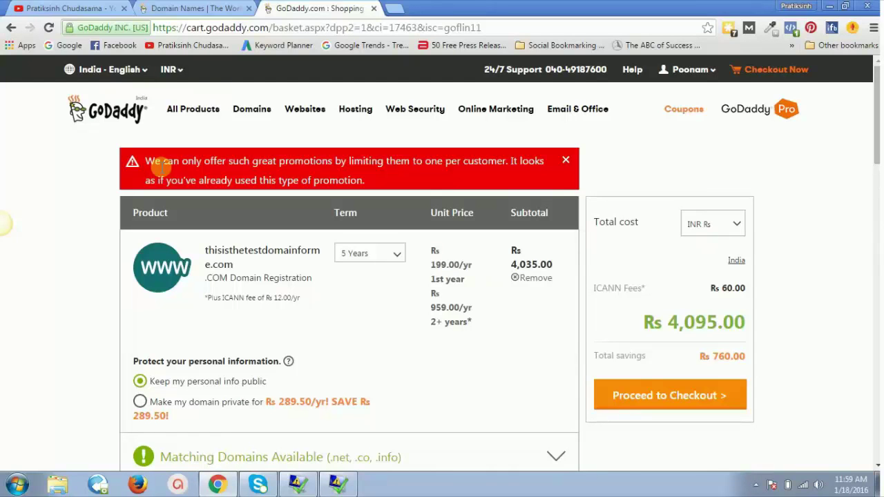
Step: Change the cart term to 1 year (Rs 611.00 total) and open the account quick-links panel
left_click(360, 254)
left_click(364, 276)
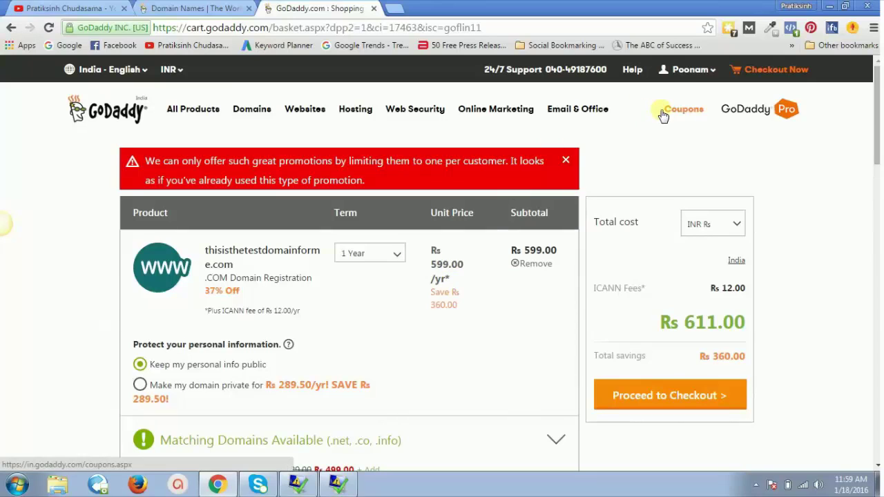
left_click(684, 74)
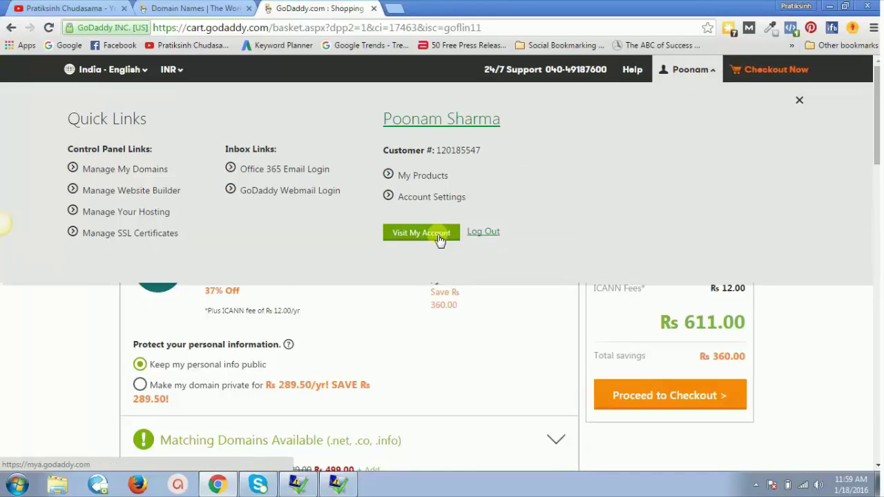
left_click(433, 236)
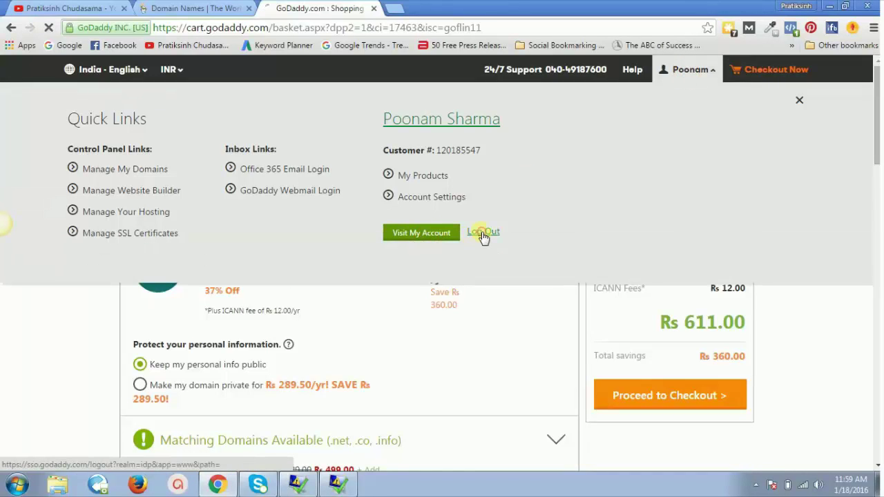
Step: Open an incognito window and search Google for 'godaddy coupon code'
left_click(394, 11)
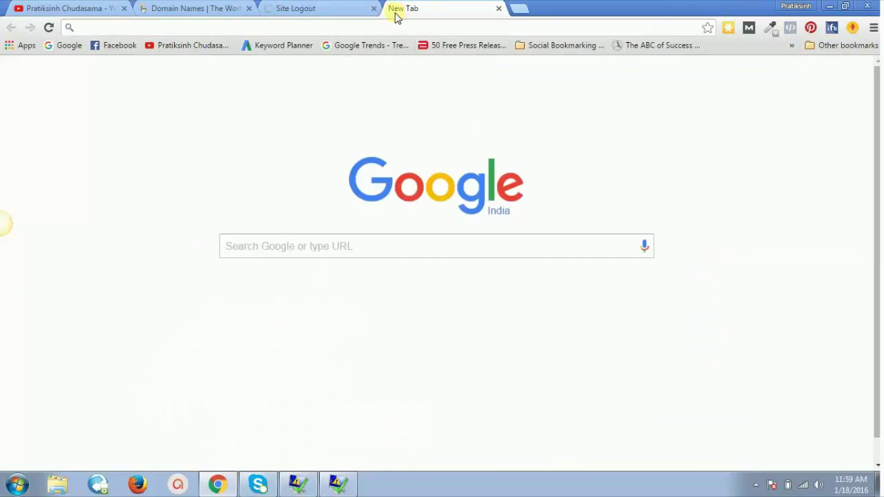
key("ctrl+shift+n")
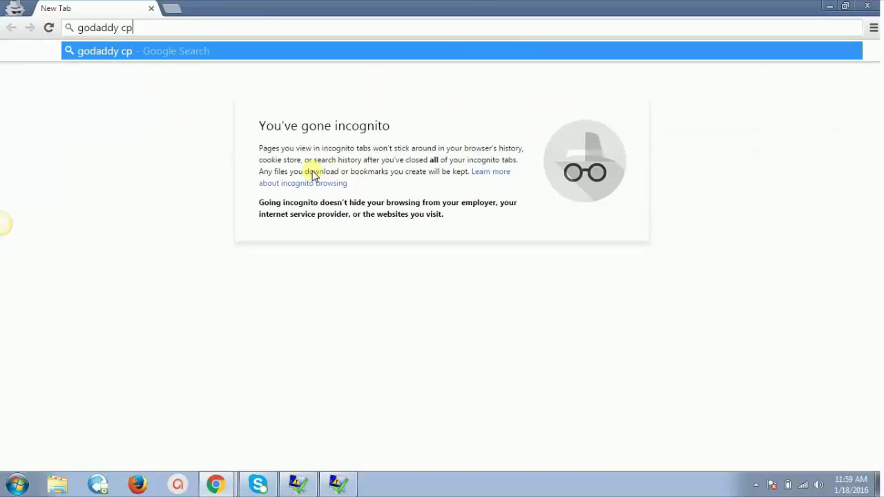
key("Return")
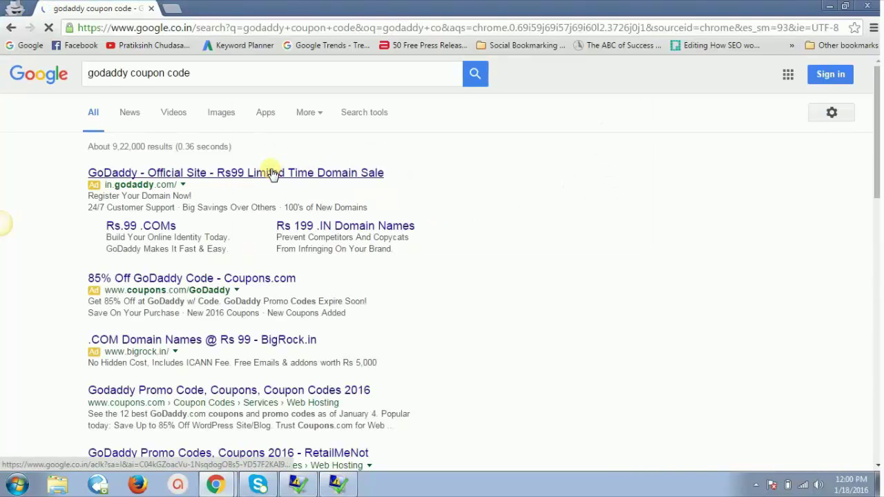
Step: Via the Rs99 ad, find thisisthetestdomainforme.com, select the .com result and add it to the cart
left_click(273, 174)
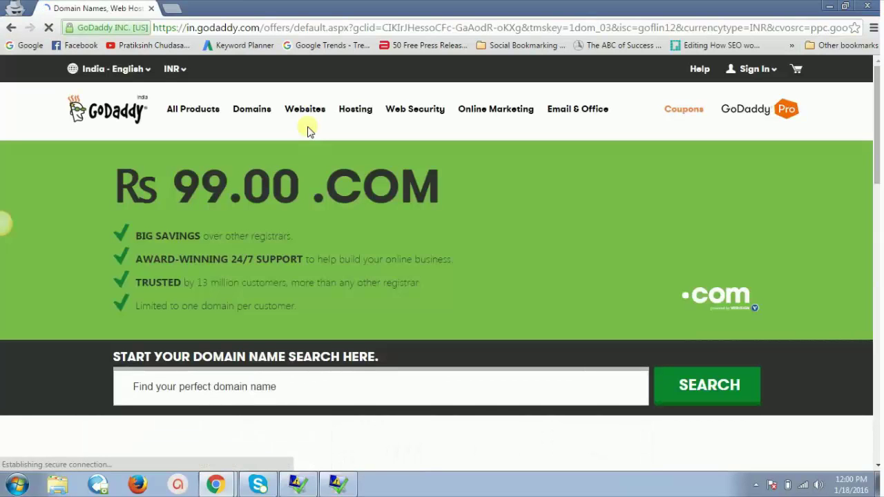
left_click(247, 397)
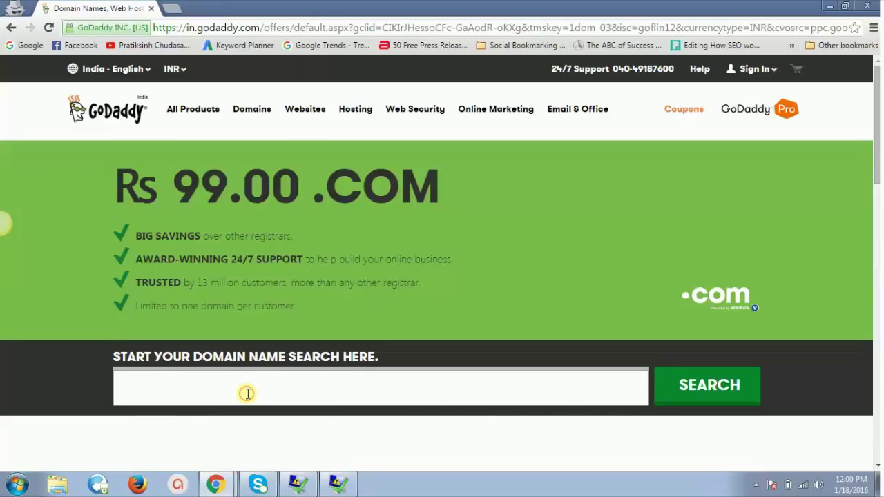
type("thisisthetestdomainforme.com")
left_click(247, 405)
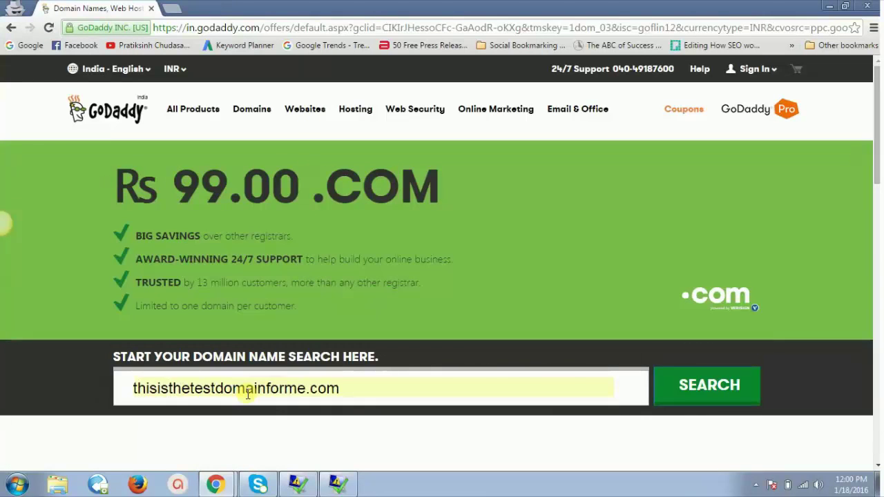
left_click(693, 387)
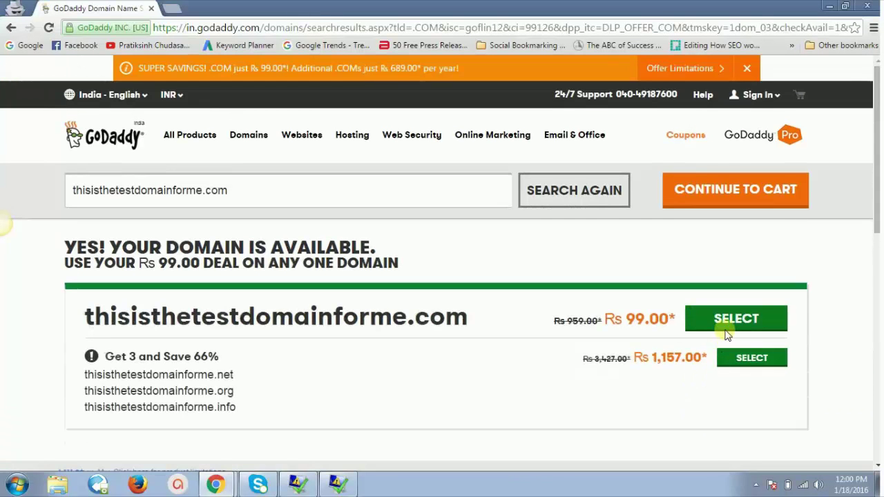
left_click(727, 329)
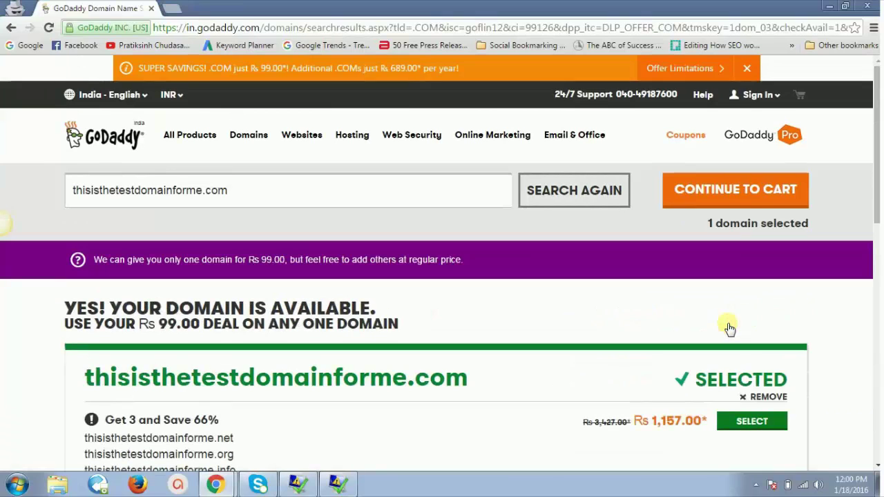
left_click(726, 199)
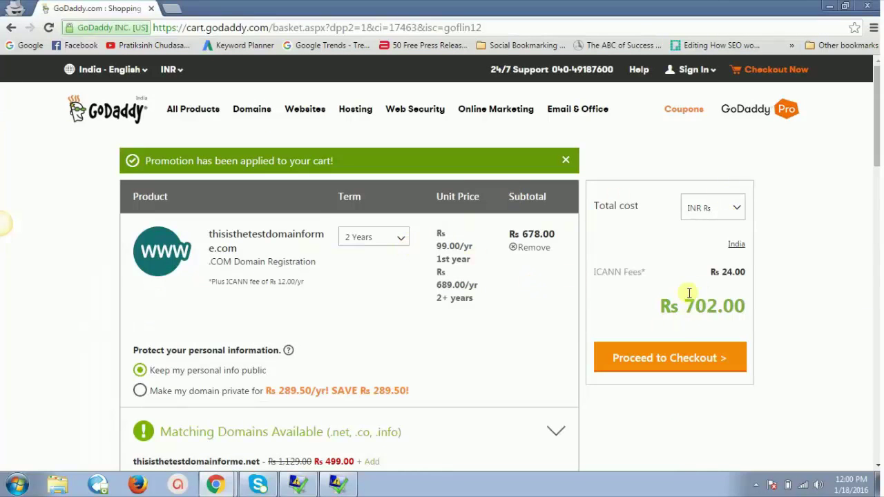
Step: Set the domain term to 1 year (Rs 99.00, Rs 111.00 total) and proceed to checkout
left_click(387, 238)
left_click(375, 259)
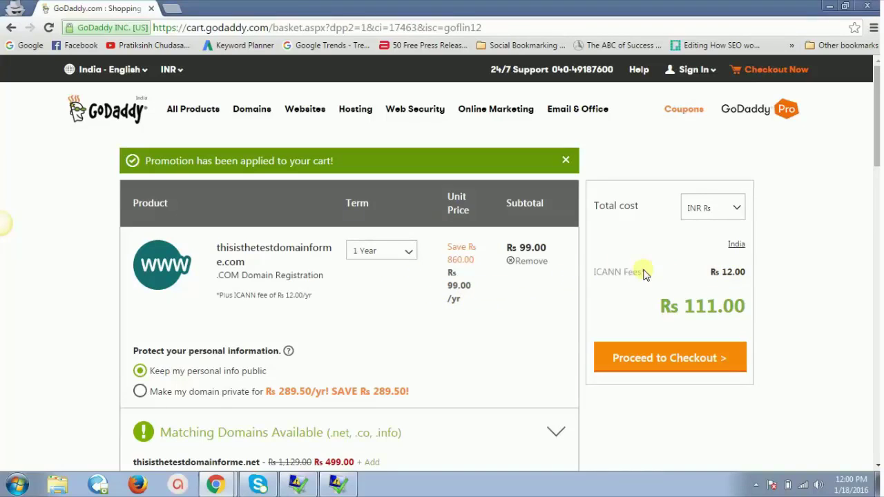
left_click_drag(688, 305, 699, 335)
left_click(673, 372)
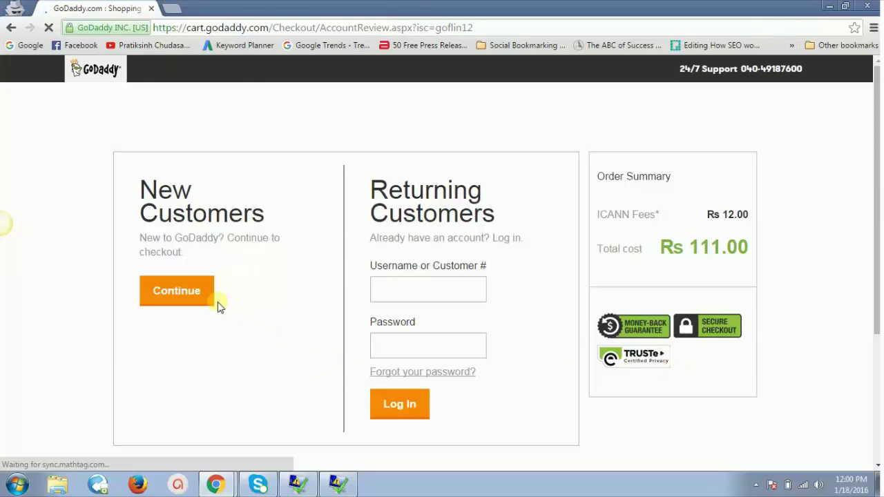
Step: Continue as a new customer and start filling in the Account Information email field
left_click(175, 291)
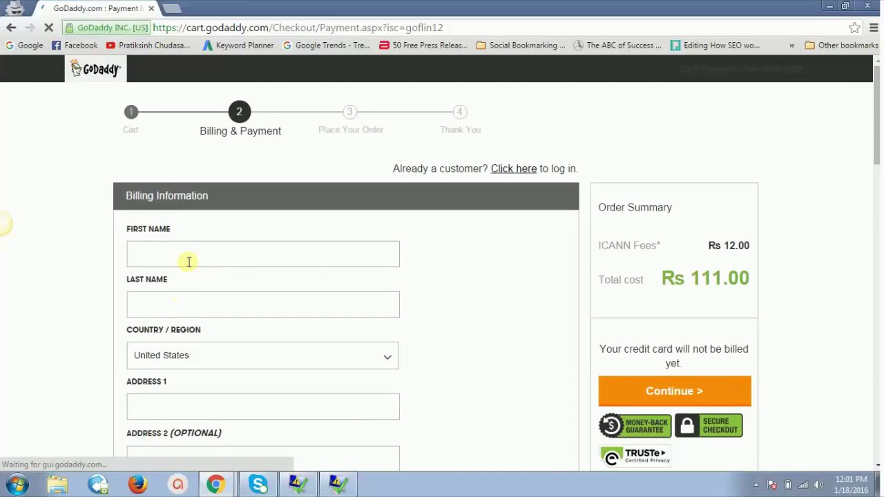
scroll(189, 262, "down", 8)
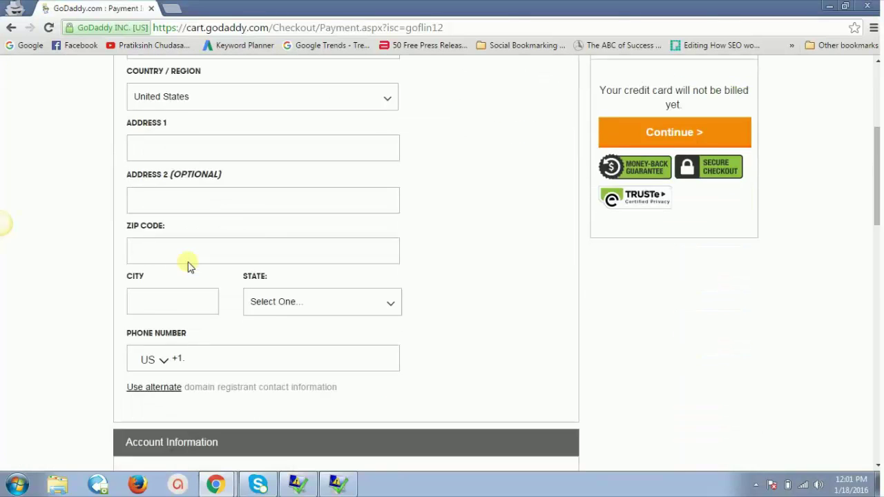
scroll(188, 262, "down", 1)
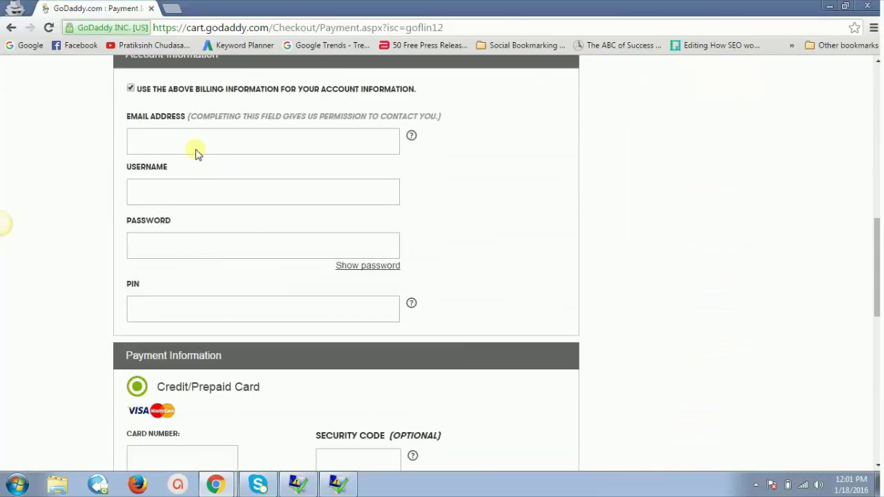
left_click(196, 141)
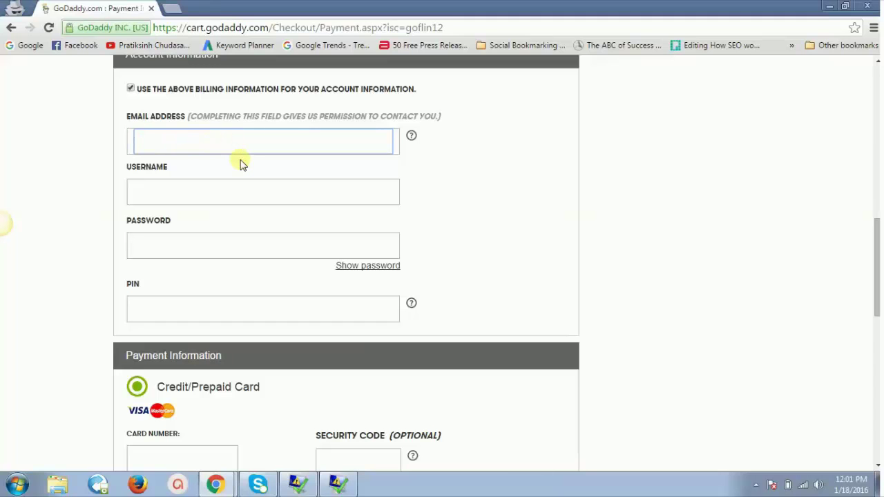
Step: In Payment Information, try Net Banking, then settle on Debit Cards with the total still Rs 111.00
scroll(241, 163, "down", 5)
scroll(241, 162, "up", 2)
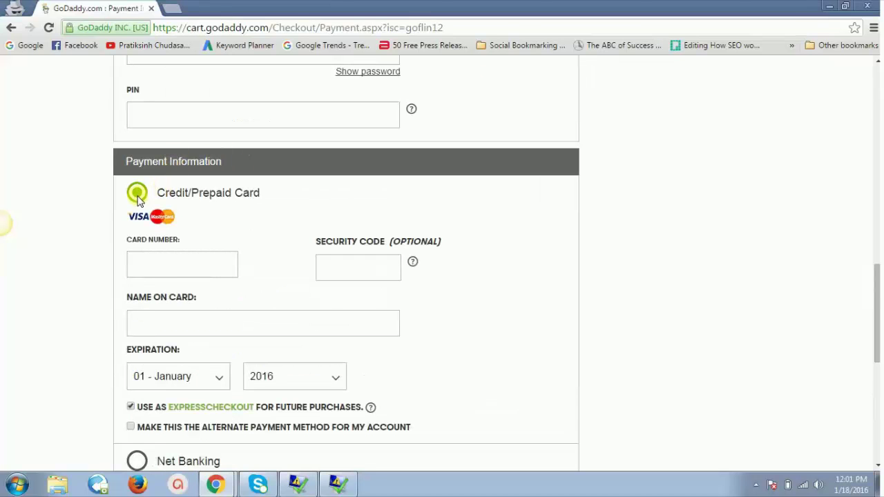
scroll(138, 198, "down", 3)
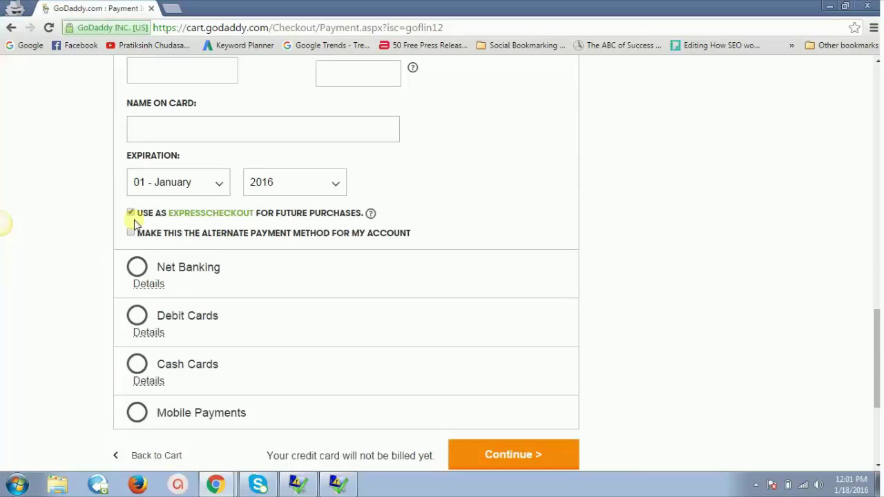
scroll(138, 270, "up", 1)
left_click(137, 283)
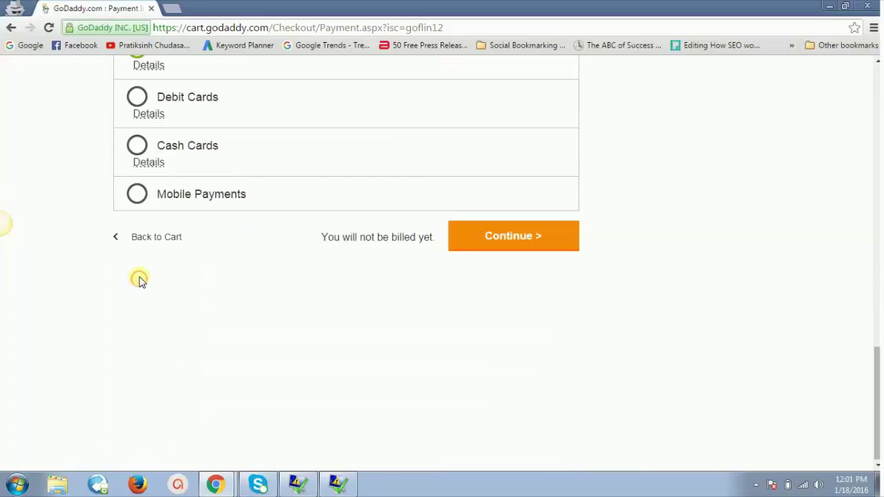
left_click(137, 97)
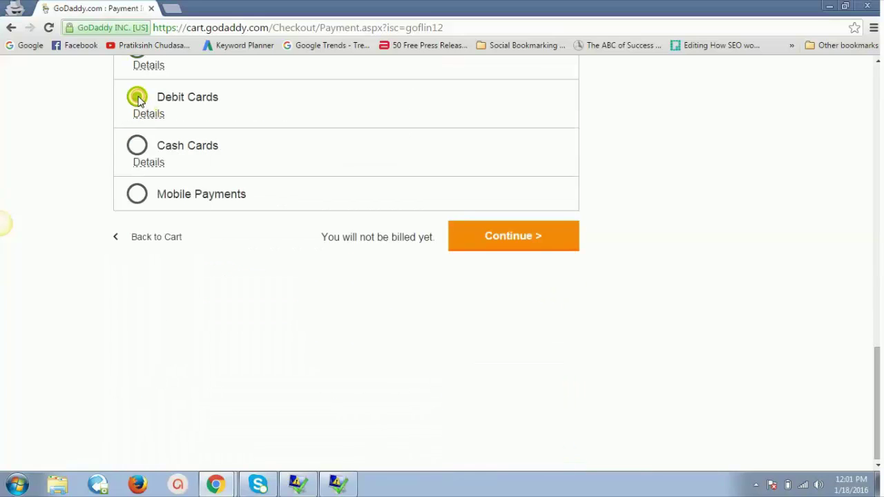
scroll(178, 111, "up", 1)
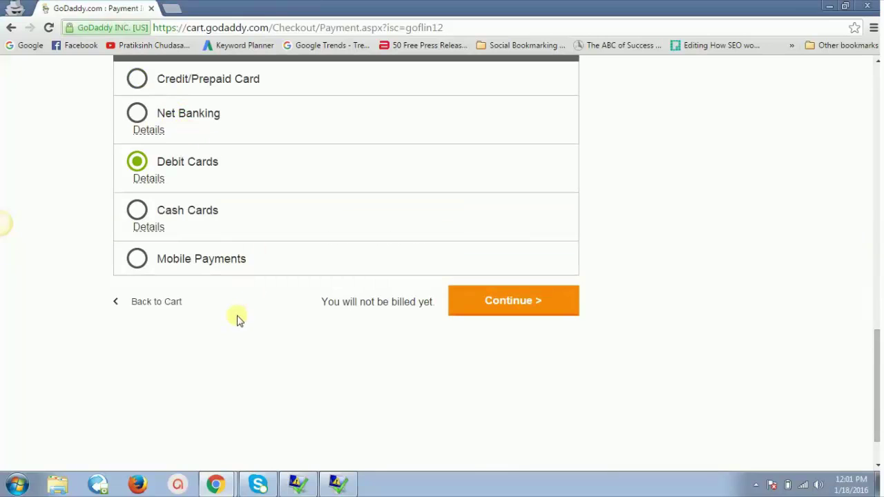
scroll(361, 467, "up", 4)
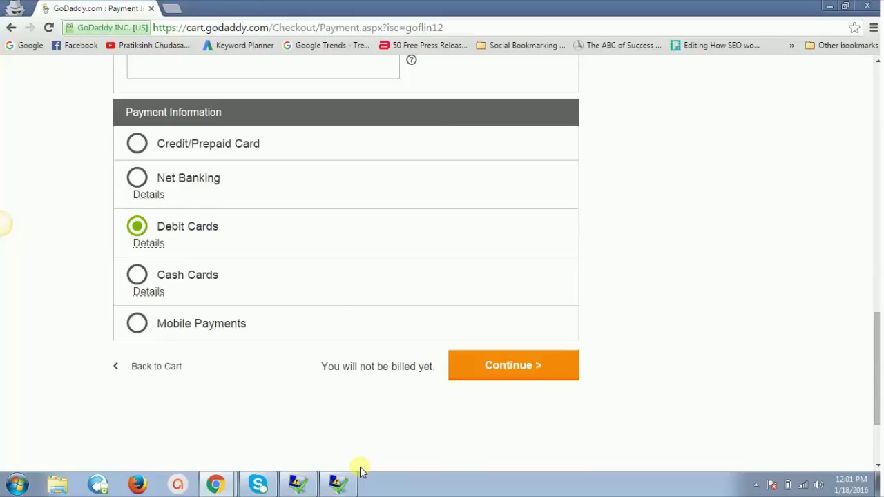
scroll(361, 467, "up", 12)
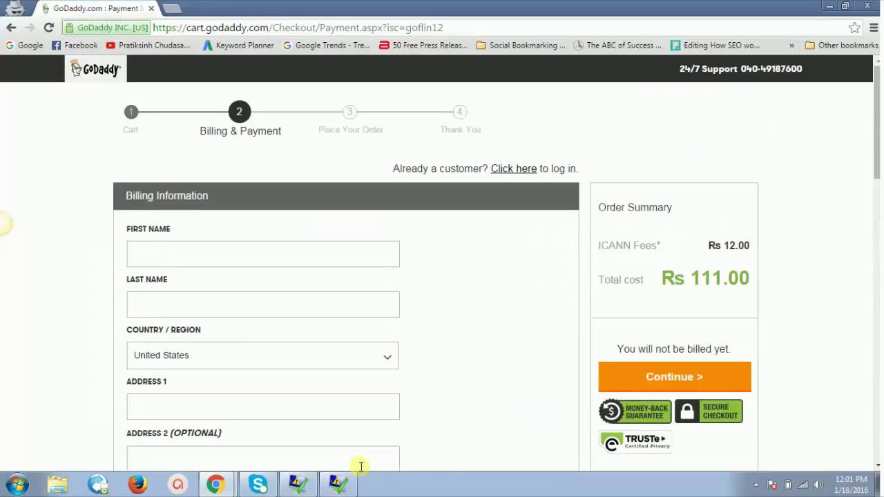